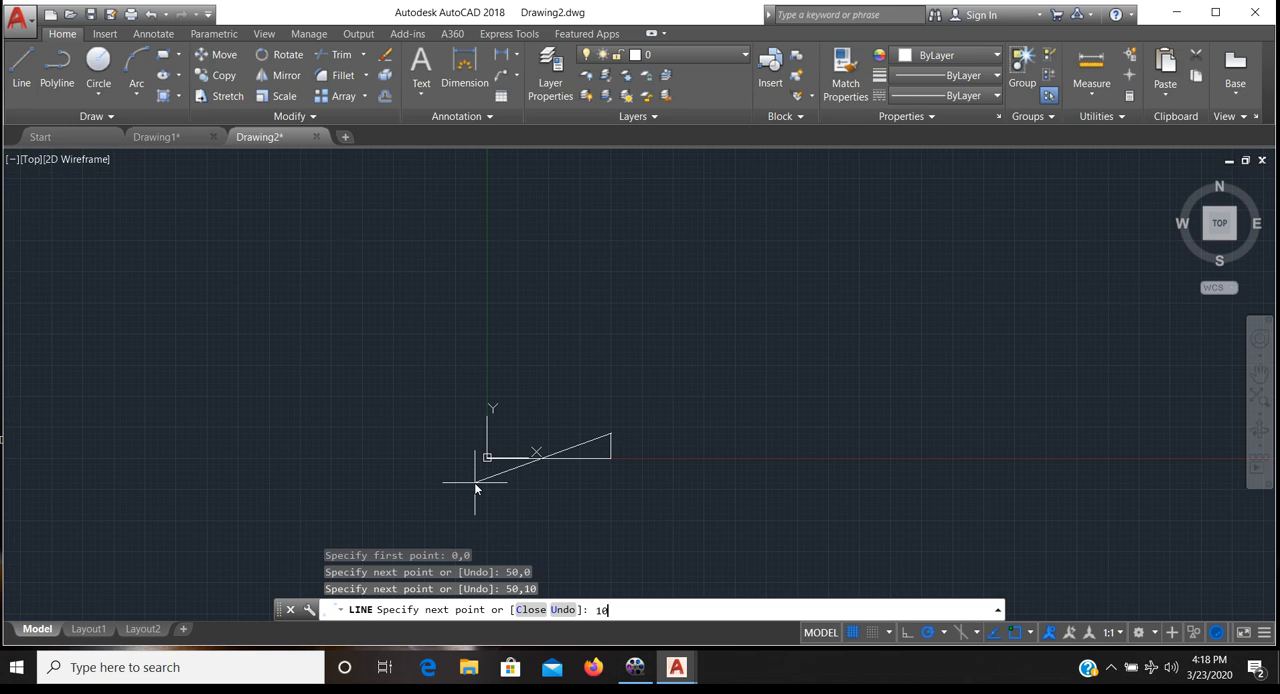
- Continue the L-shaped outline's line to absolute points 10,10 and 10,50
{"action": "key", "text": "Return"}
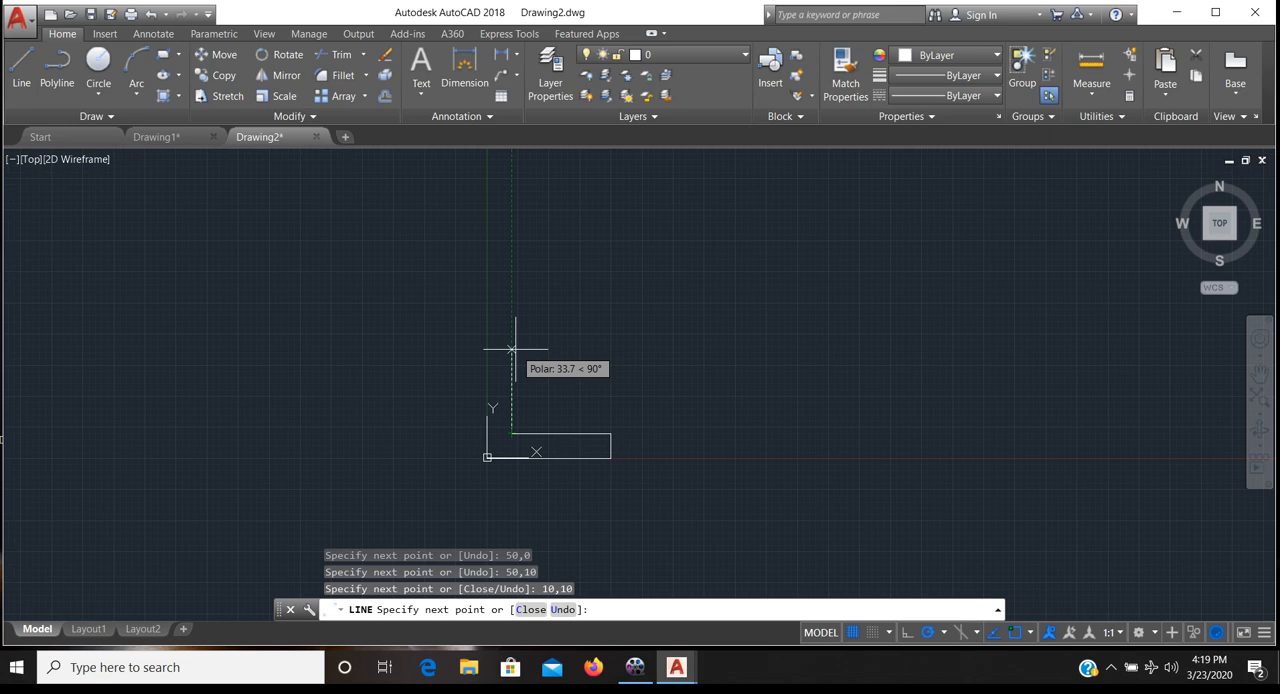
{"action": "type", "text": "10,4"}
{"action": "key", "text": "BackSpace"}
{"action": "type", "text": "50"}
{"action": "key", "text": "Return"}
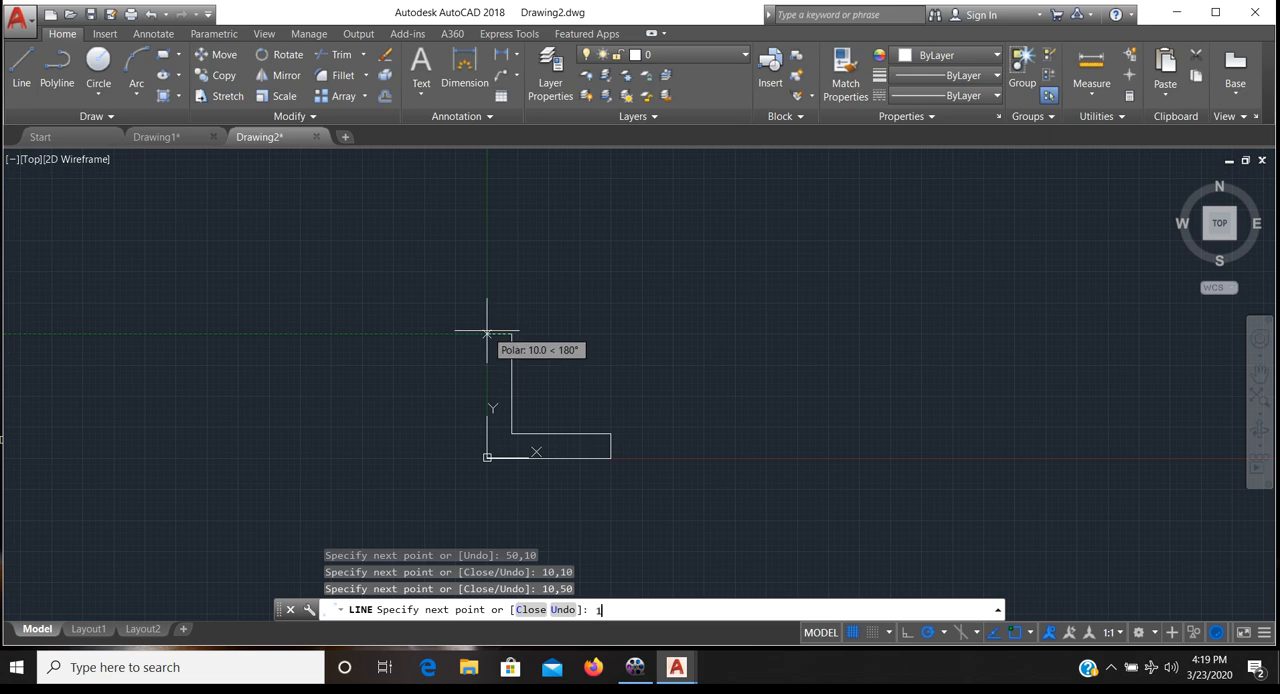
- Close the L-shaped outline with line segments to absolute points 0,50 and 0,0
{"action": "type", "text": "0,50"}
{"action": "key", "text": "Return"}
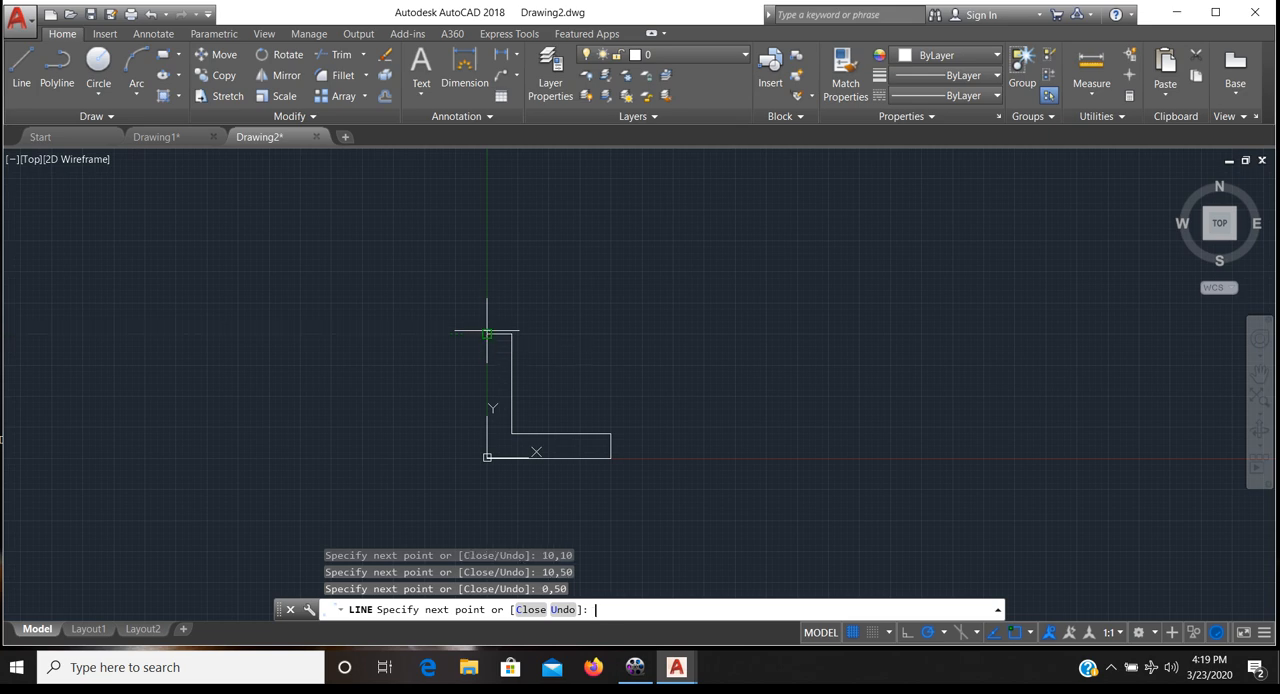
{"action": "type", "text": "0,0"}
{"action": "key", "text": "Return"}
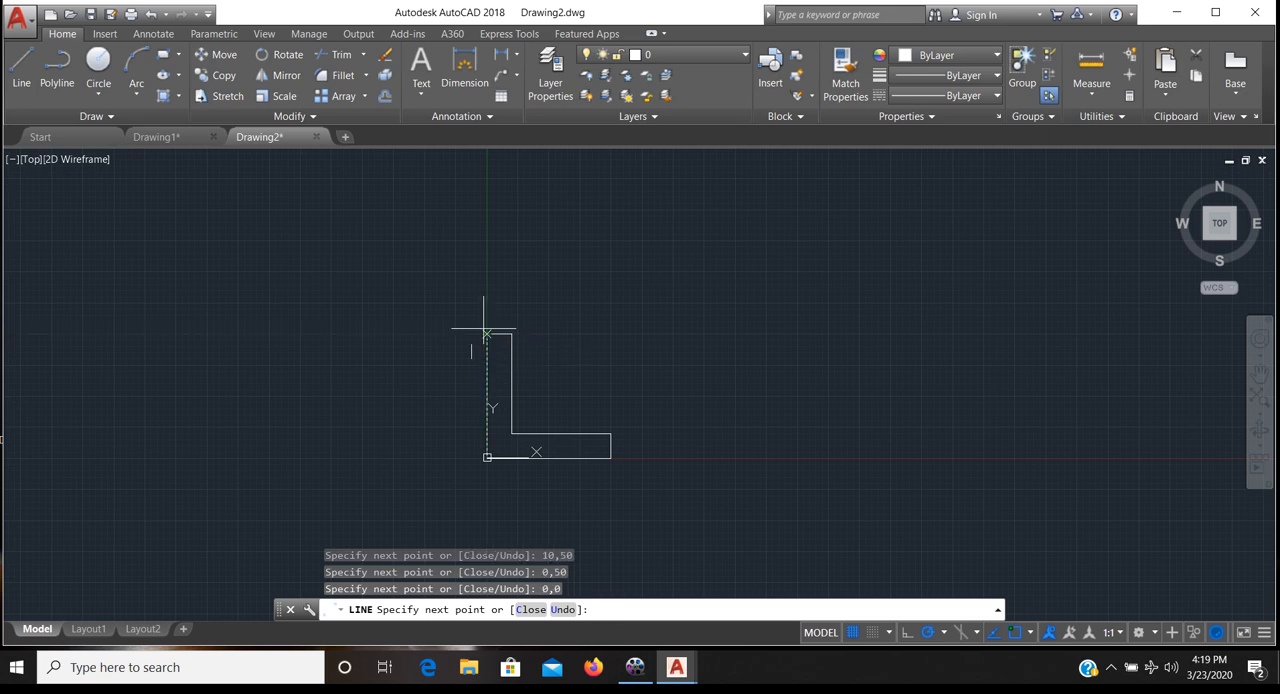
{"action": "key", "text": "Escape"}
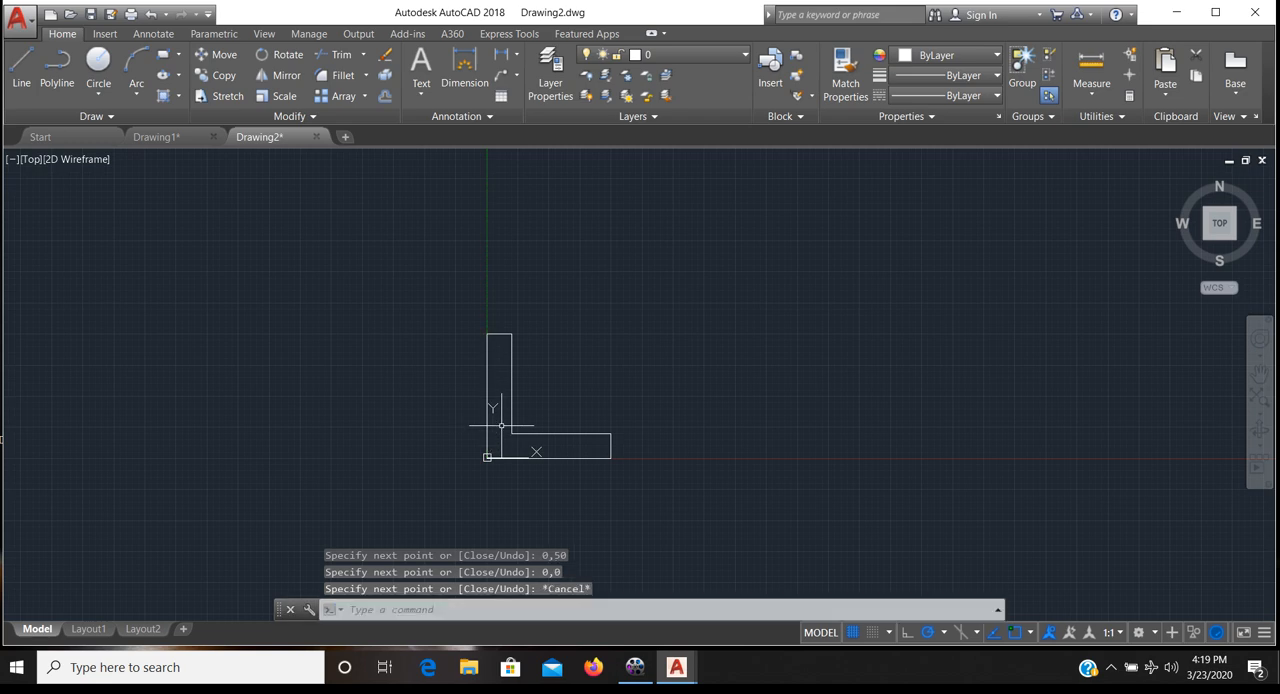
{"action": "mouse_move", "coordinate": [482, 424]}
{"action": "middle_mouse_down"}
{"action": "mouse_move", "coordinate": [508, 448]}
{"action": "mouse_move", "coordinate": [345, 442]}
{"action": "middle_mouse_up"}
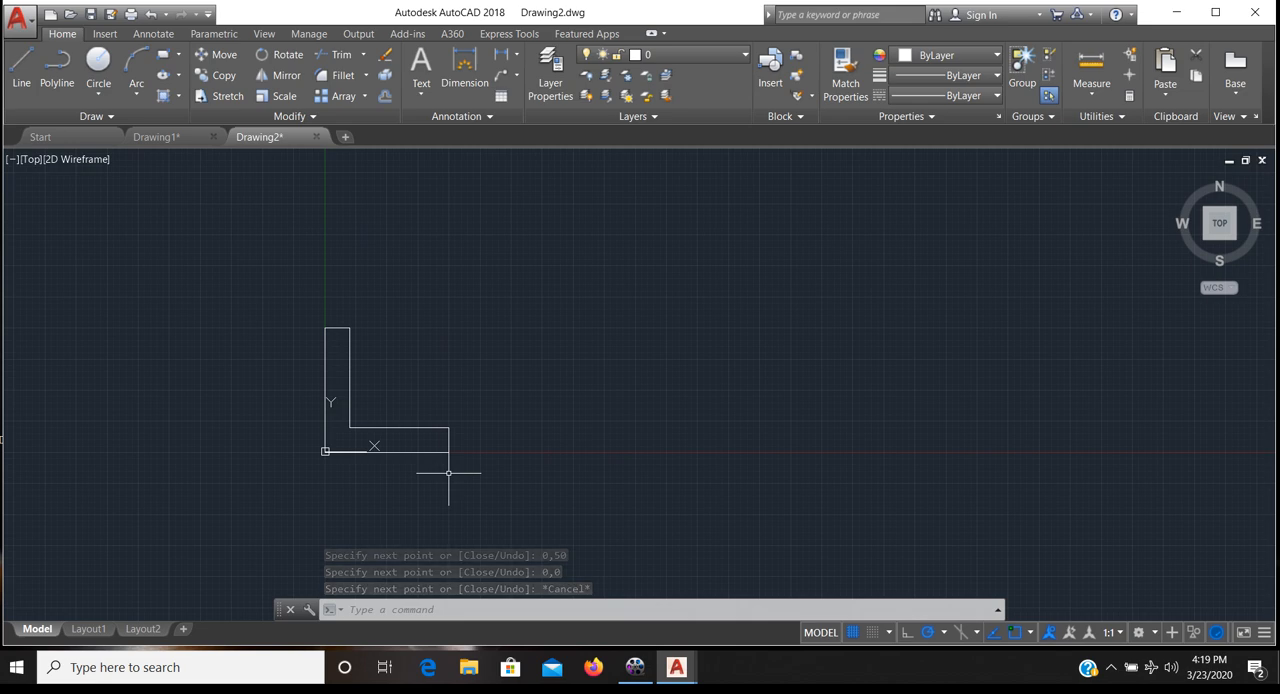
{"action": "key", "text": "Return"}
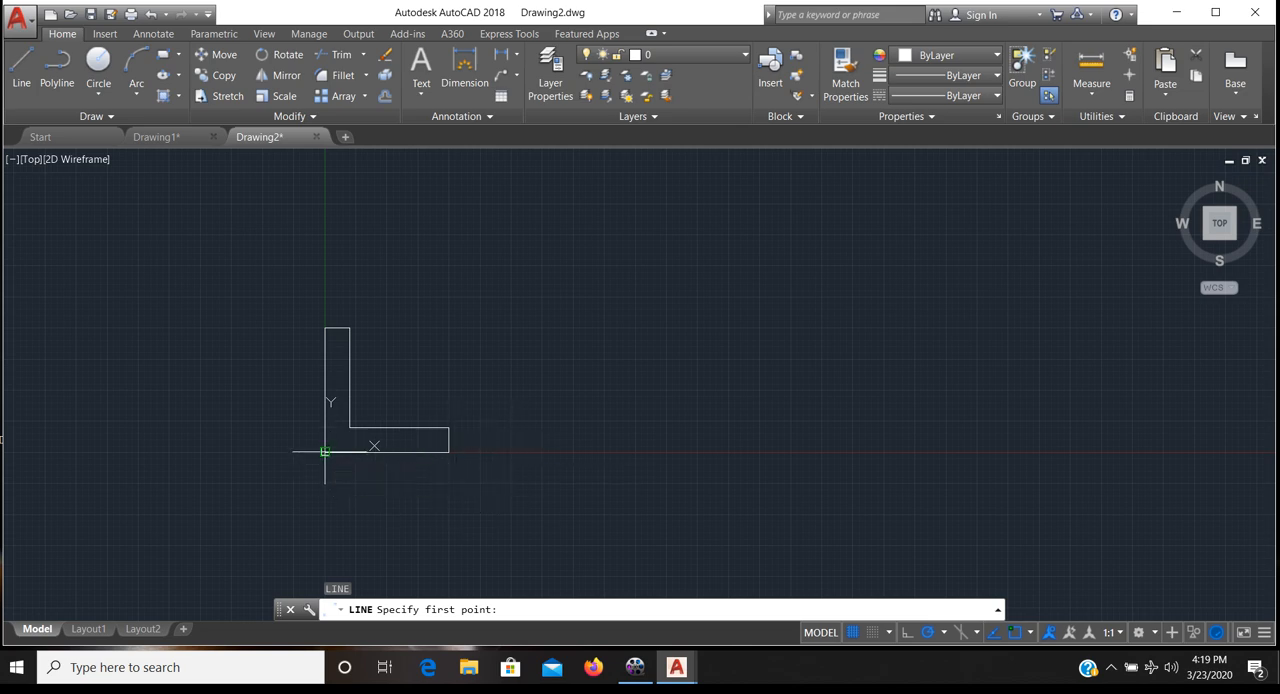
{"action": "left_click", "coordinate": [515, 454]}
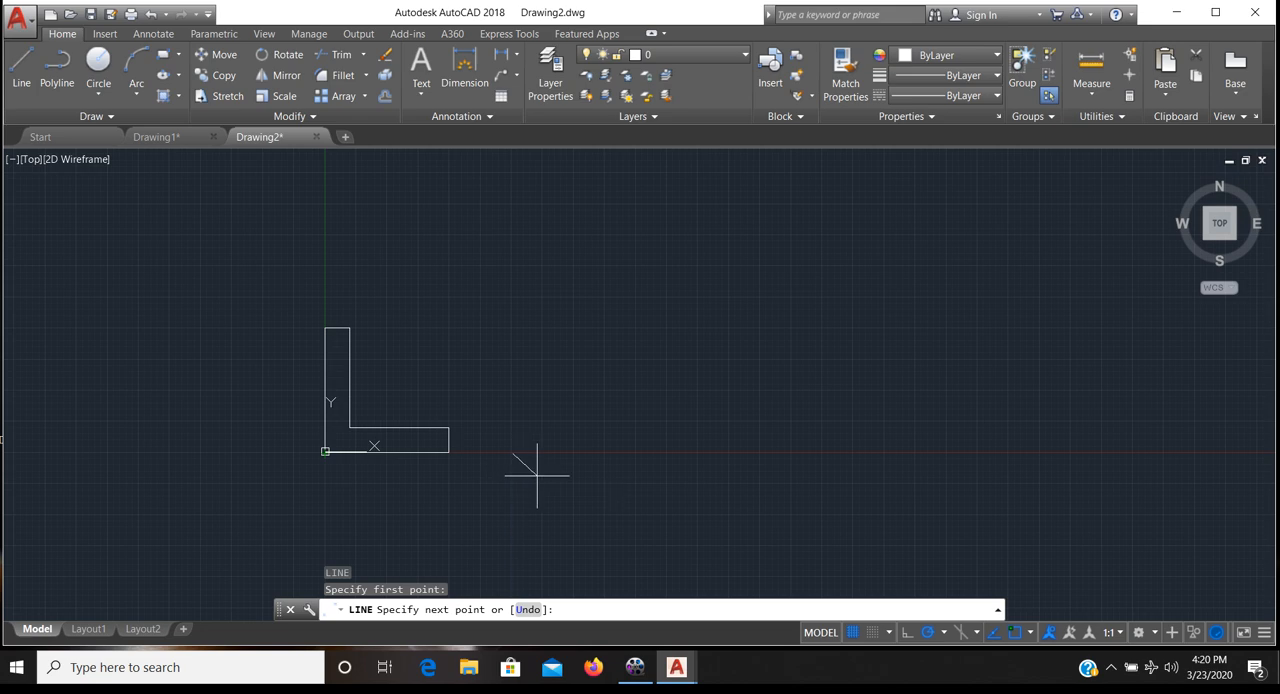
{"action": "type", "text": "@50<0"}
{"action": "key", "text": "Return"}
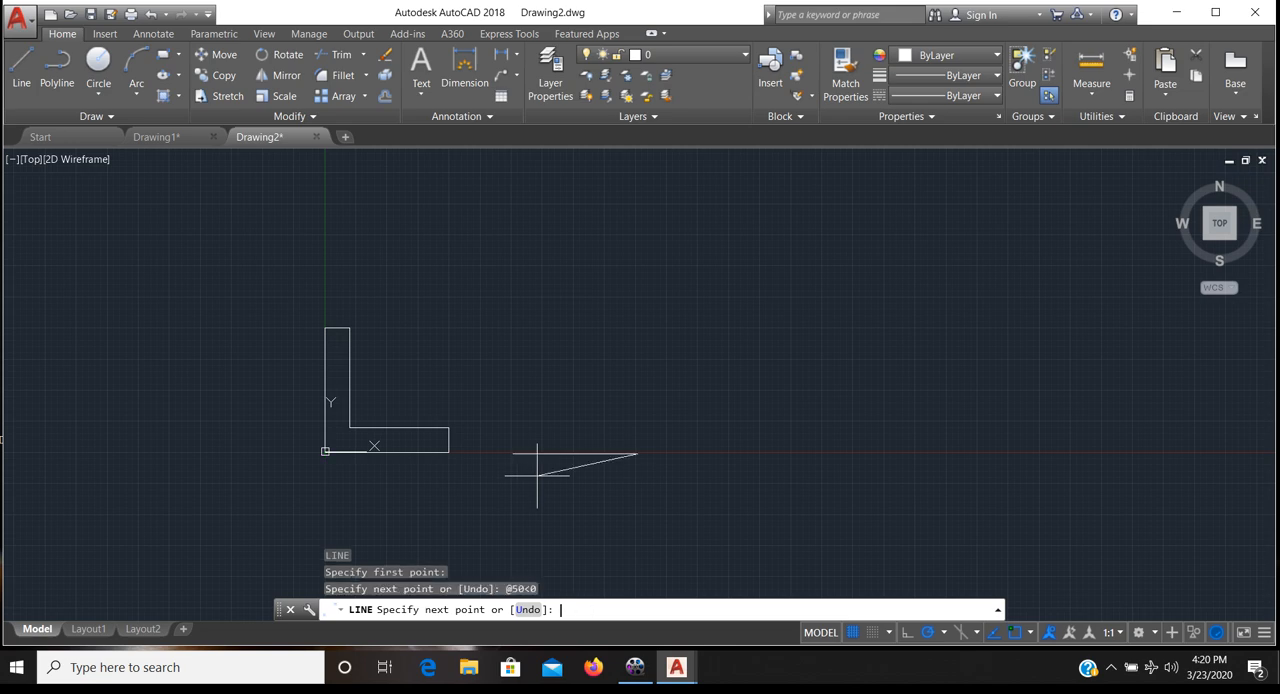
{"action": "type", "text": "@10<90"}
{"action": "key", "text": "Return"}
{"action": "type", "text": "@4"}
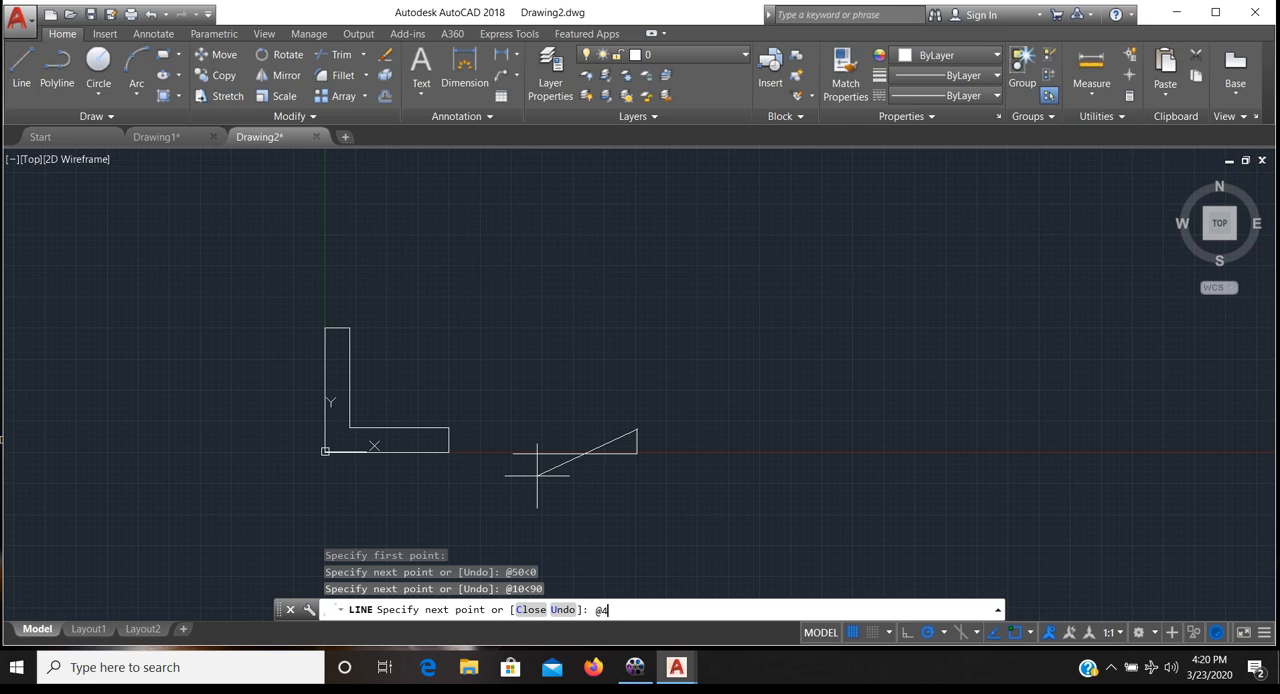
{"action": "type", "text": "0<180"}
{"action": "key", "text": "Return"}
{"action": "type", "text": "@"}
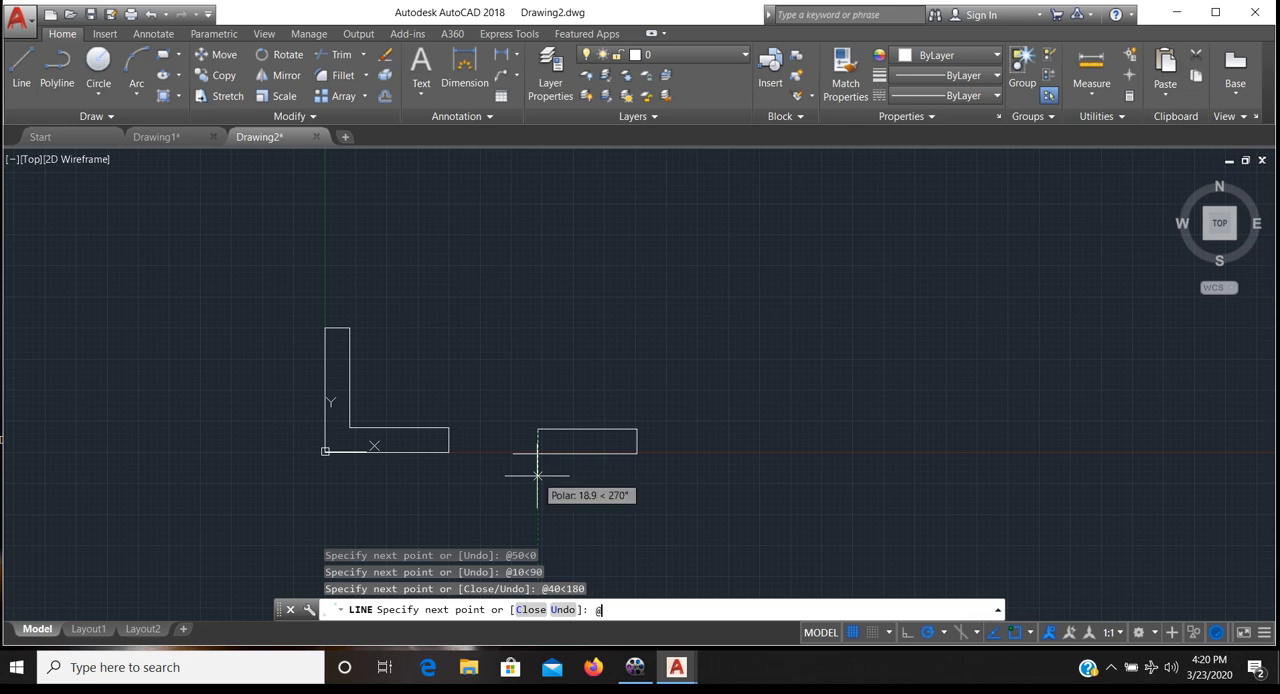
{"action": "type", "text": "40<90"}
{"action": "key", "text": "Return"}
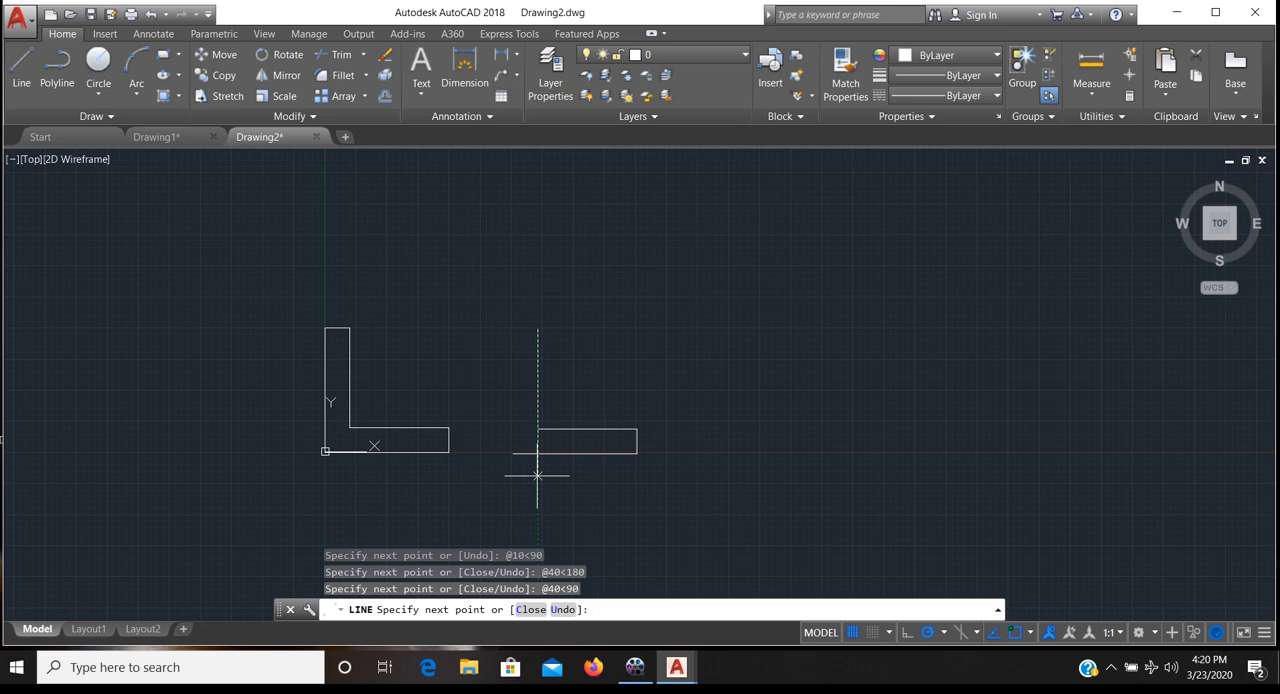
{"action": "type", "text": "@10<180"}
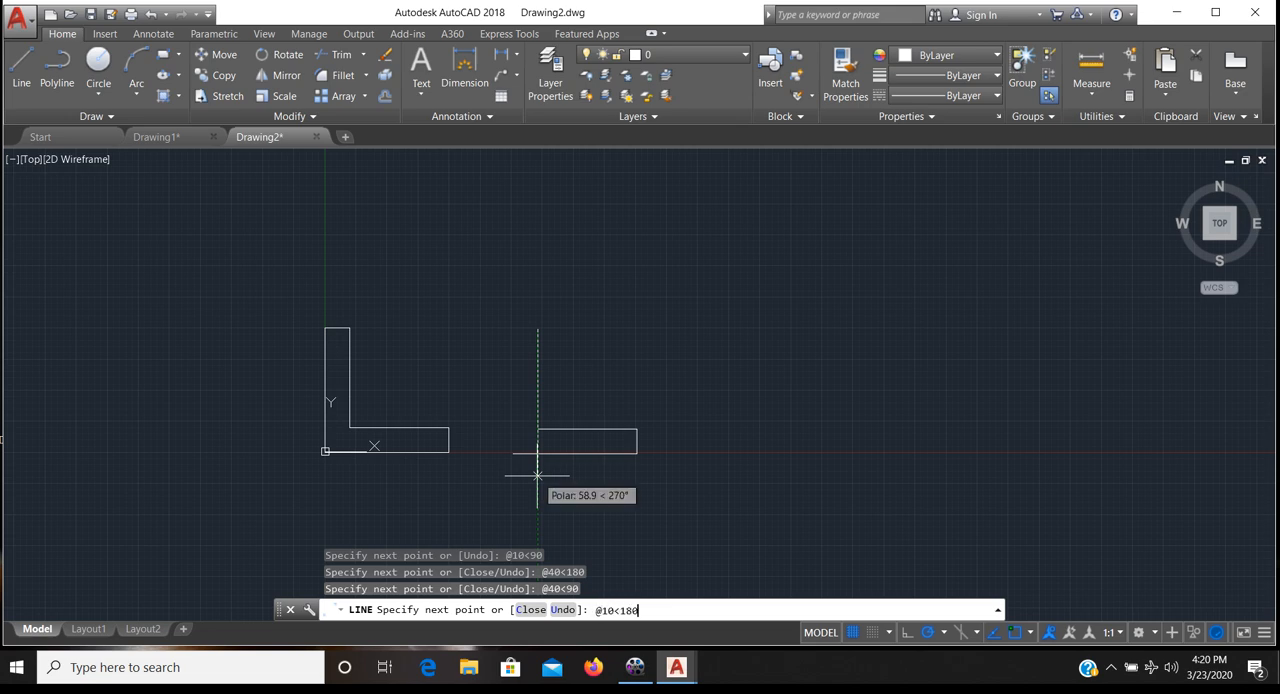
{"action": "key", "text": "Return"}
{"action": "type", "text": "@"}
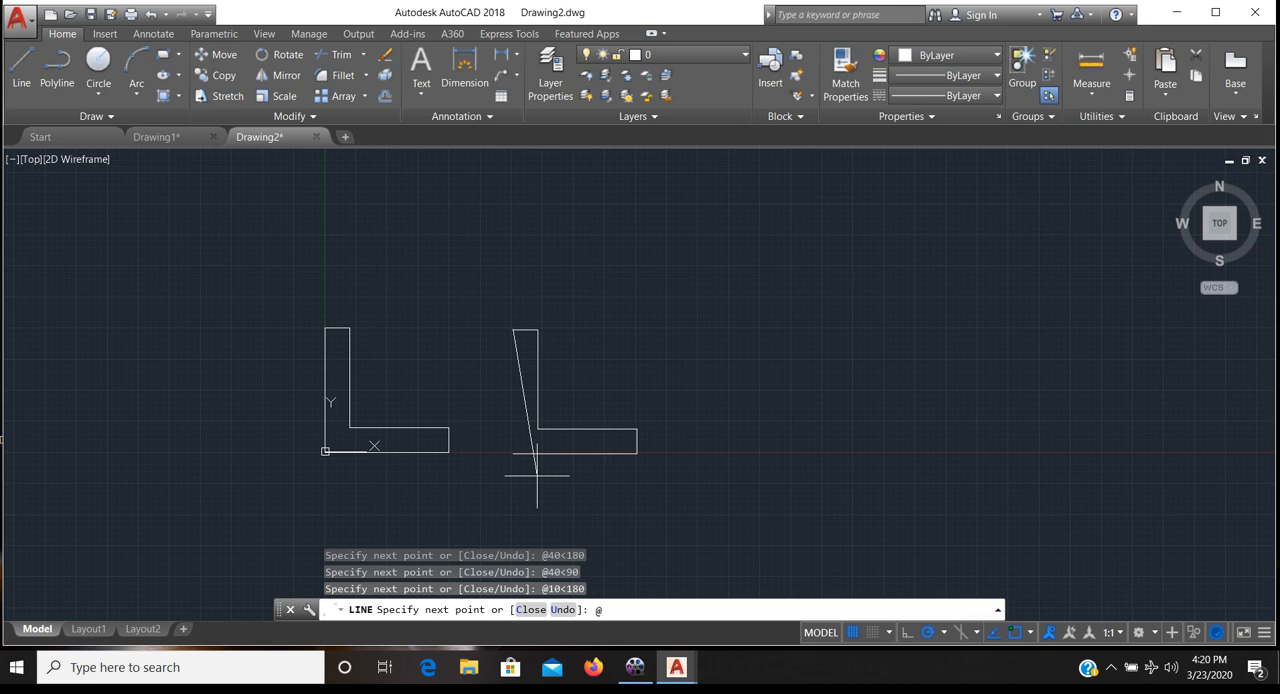
{"action": "type", "text": "50<28"}
{"action": "key", "text": "BackSpace"}
{"action": "type", "text": "70"}
{"action": "key", "text": "Return"}
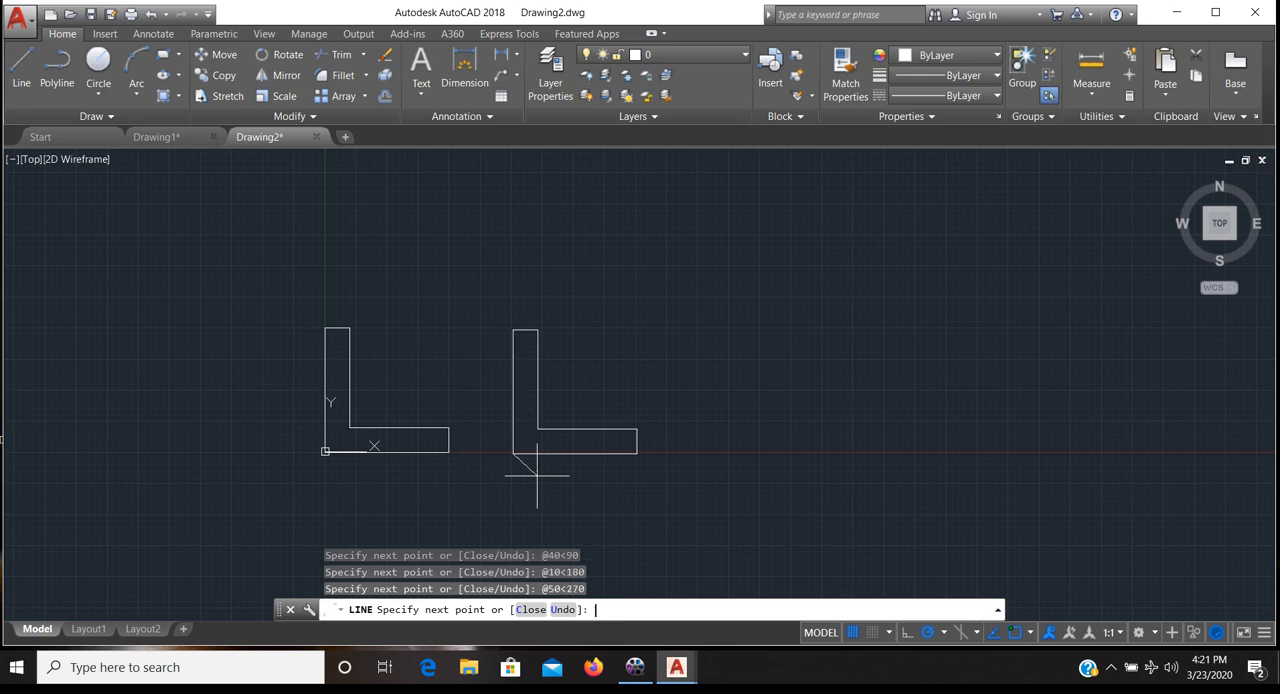
{"action": "key", "text": "Return"}
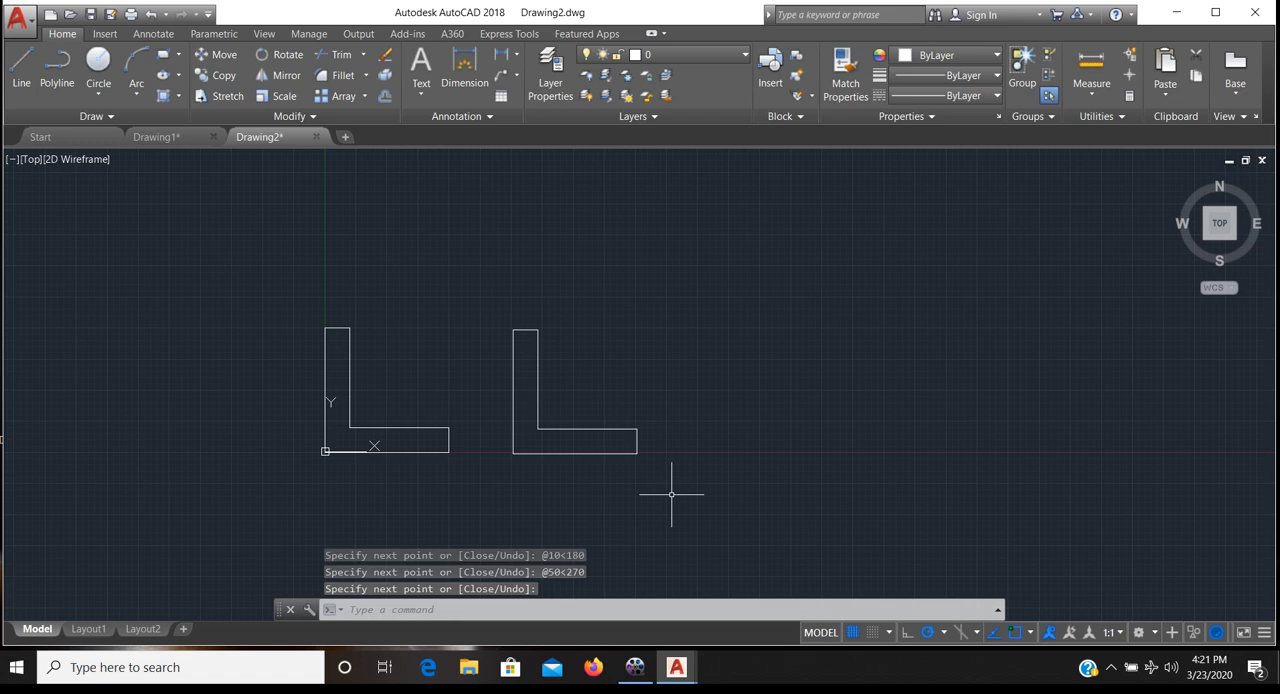
{"action": "type", "text": "l"}
{"action": "key", "text": "Return"}
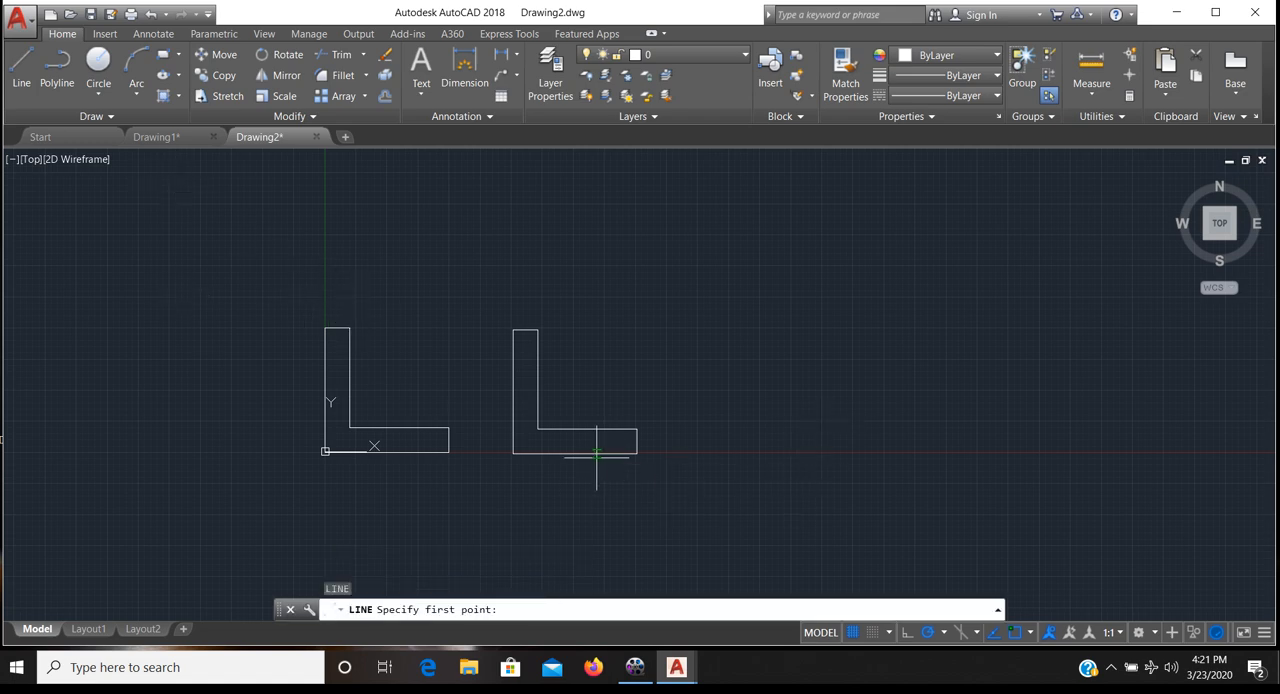
{"action": "left_click", "coordinate": [688, 454]}
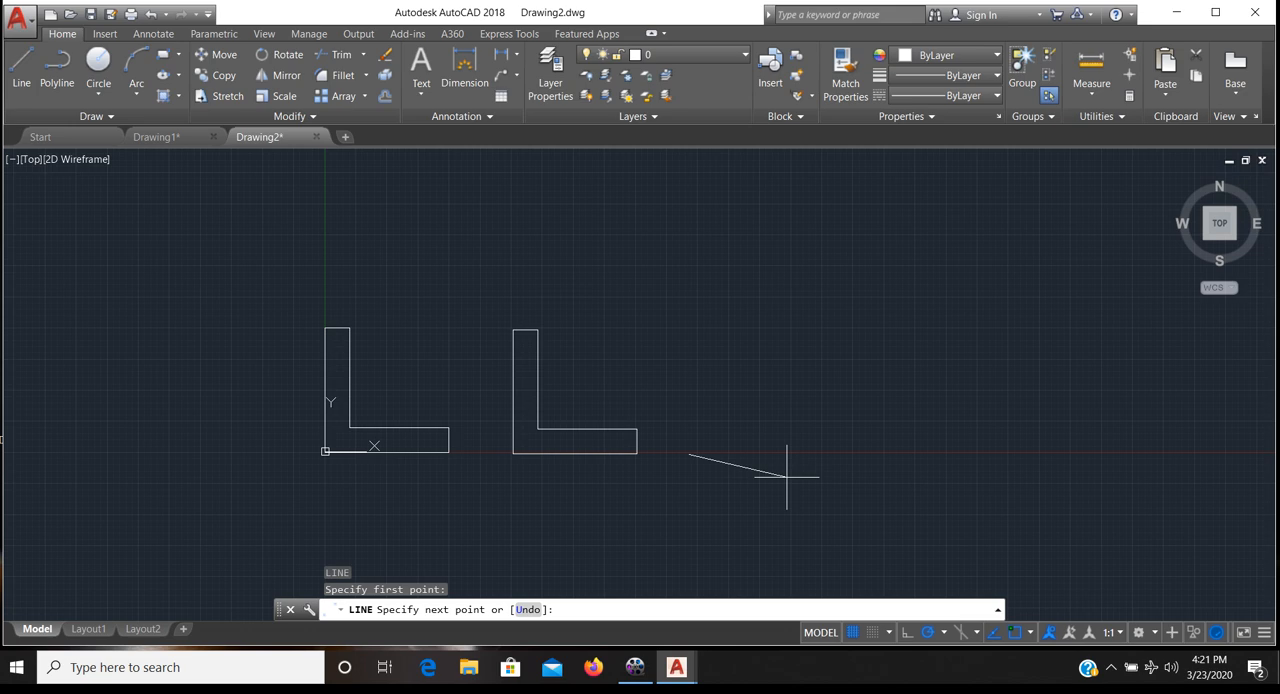
{"action": "type", "text": "@50,0"}
{"action": "key", "text": "Return"}
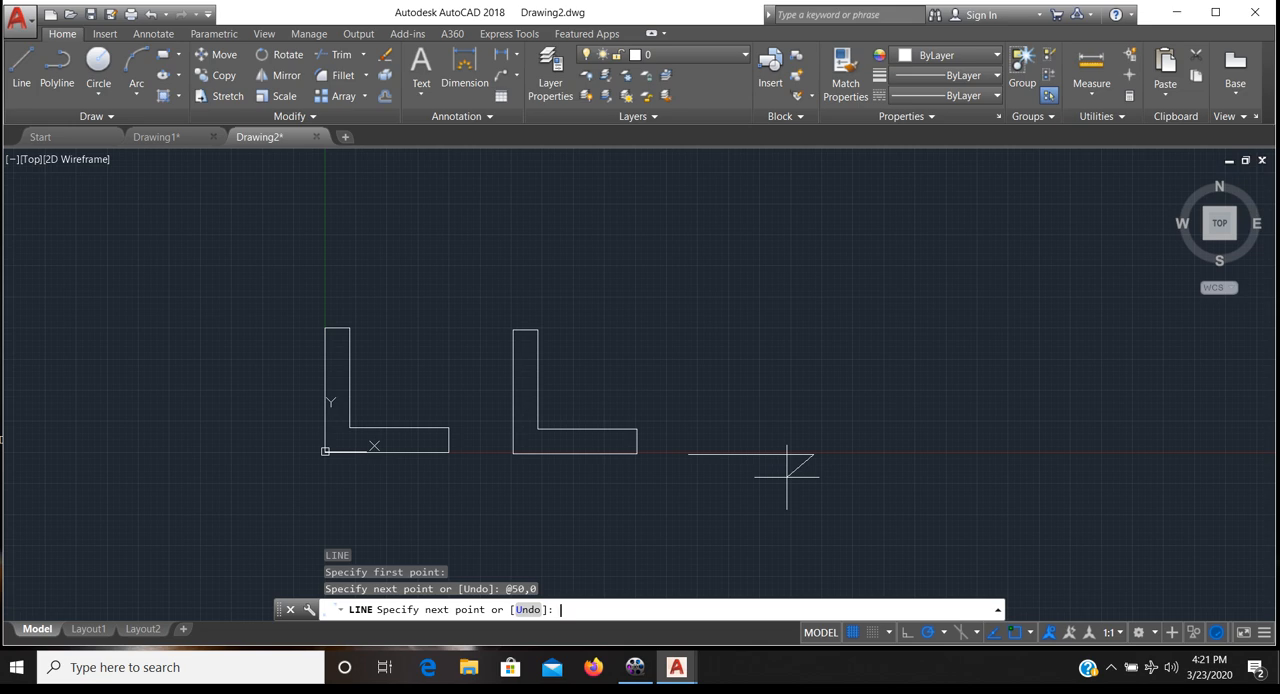
- Add the third L shape's foot end and inner horizontal edge using relative coordinates @0,10 and @-40,0
{"action": "type", "text": "@0,10"}
{"action": "key", "text": "Return"}
{"action": "type", "text": "@"}
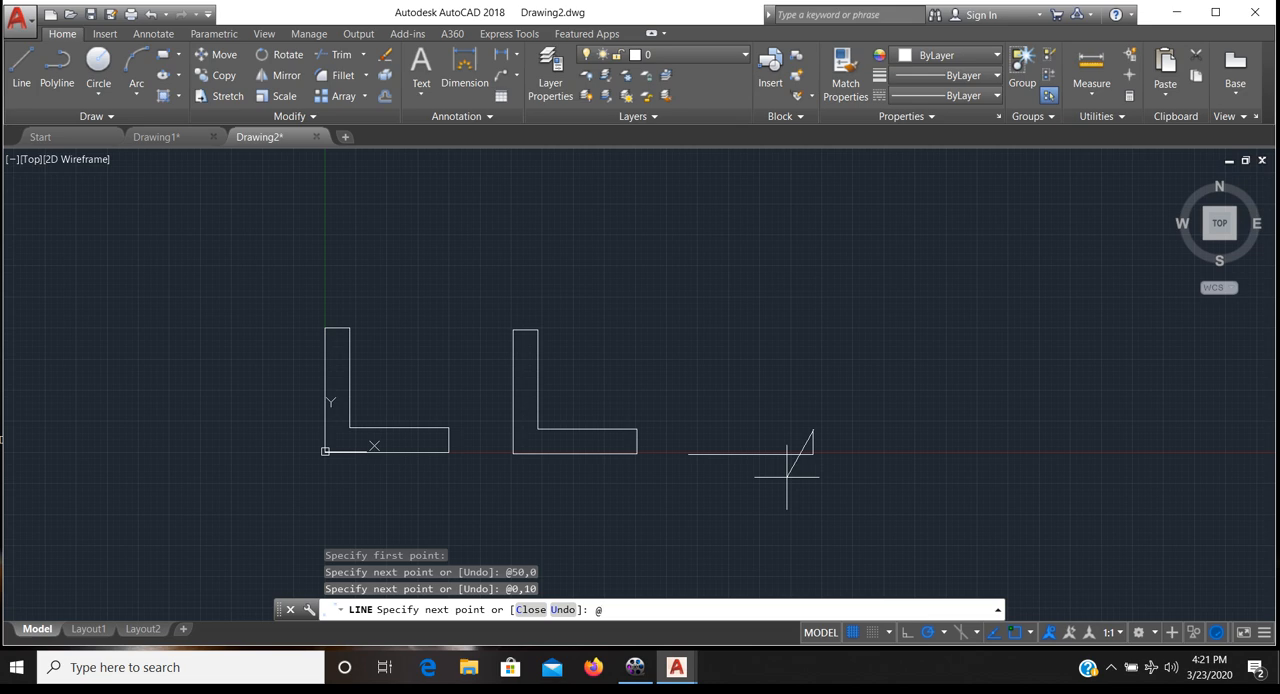
{"action": "type", "text": "-40,0"}
{"action": "key", "text": "Return"}
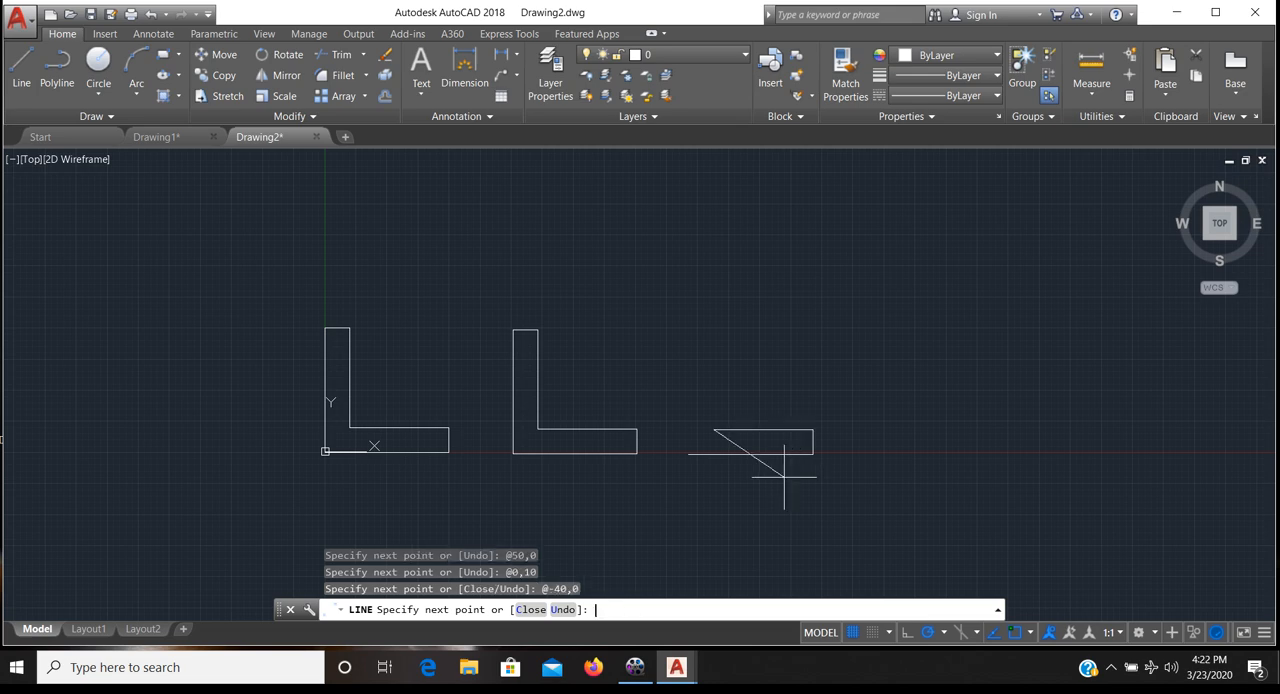
{"action": "type", "text": "@4"}
- Add the third L shape's inner vertical edge and top edge using @0,40 and @-10,0
{"action": "key", "text": "BackSpace"}
{"action": "type", "text": "0,40"}
{"action": "key", "text": "Return"}
{"action": "type", "text": "@"}
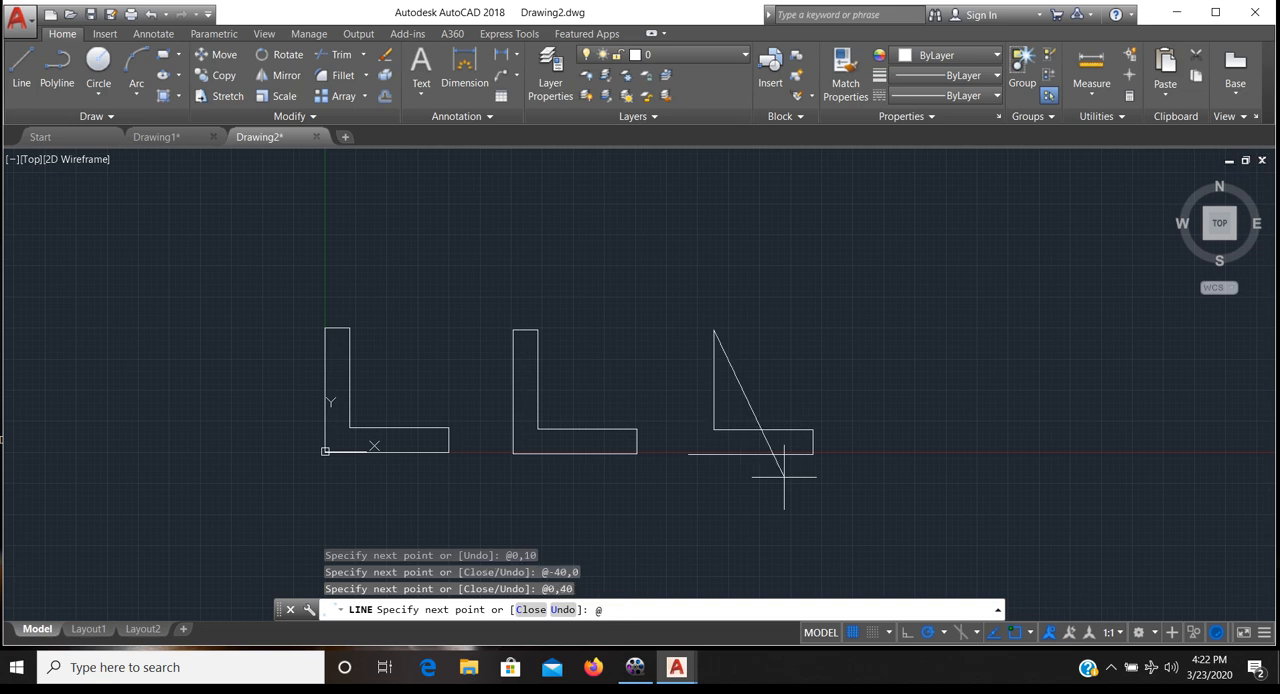
{"action": "type", "text": "-10,0"}
{"action": "key", "text": "Return"}
- Close the third L shape with a downward outer edge at @0,-50 and finish the line
{"action": "type", "text": "@"}
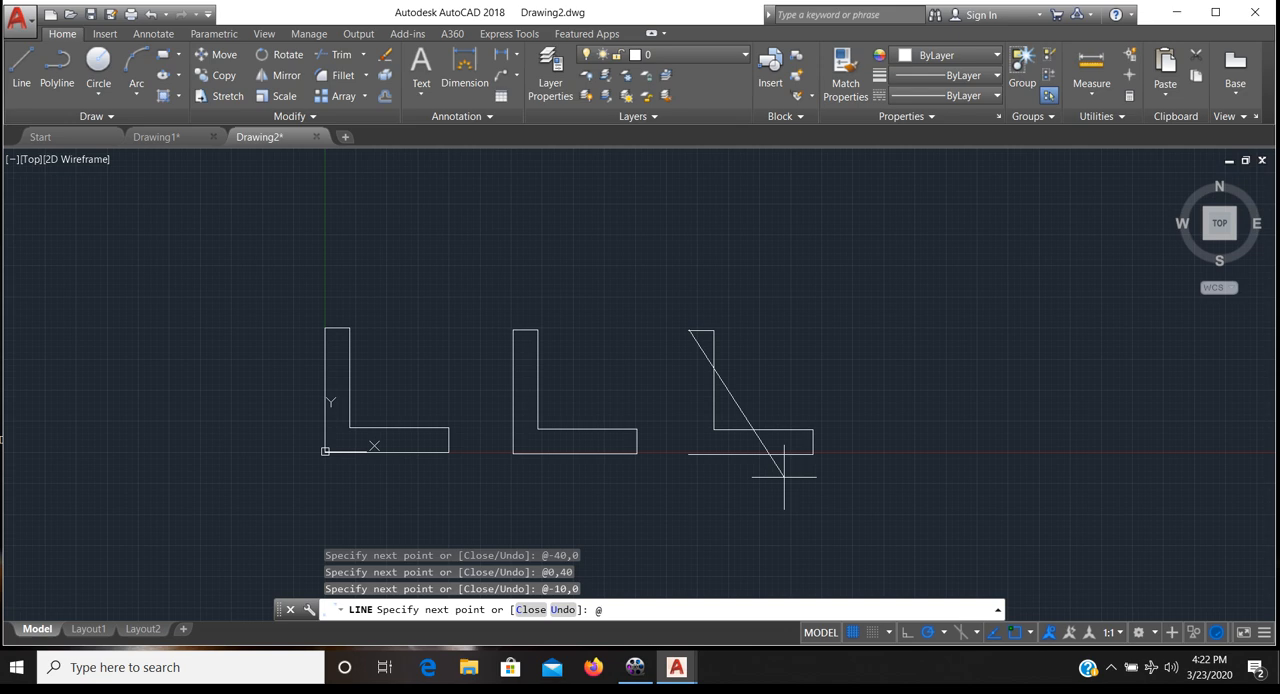
{"action": "type", "text": "0"}
{"action": "type", "text": ",-50"}
{"action": "key", "text": "Return"}
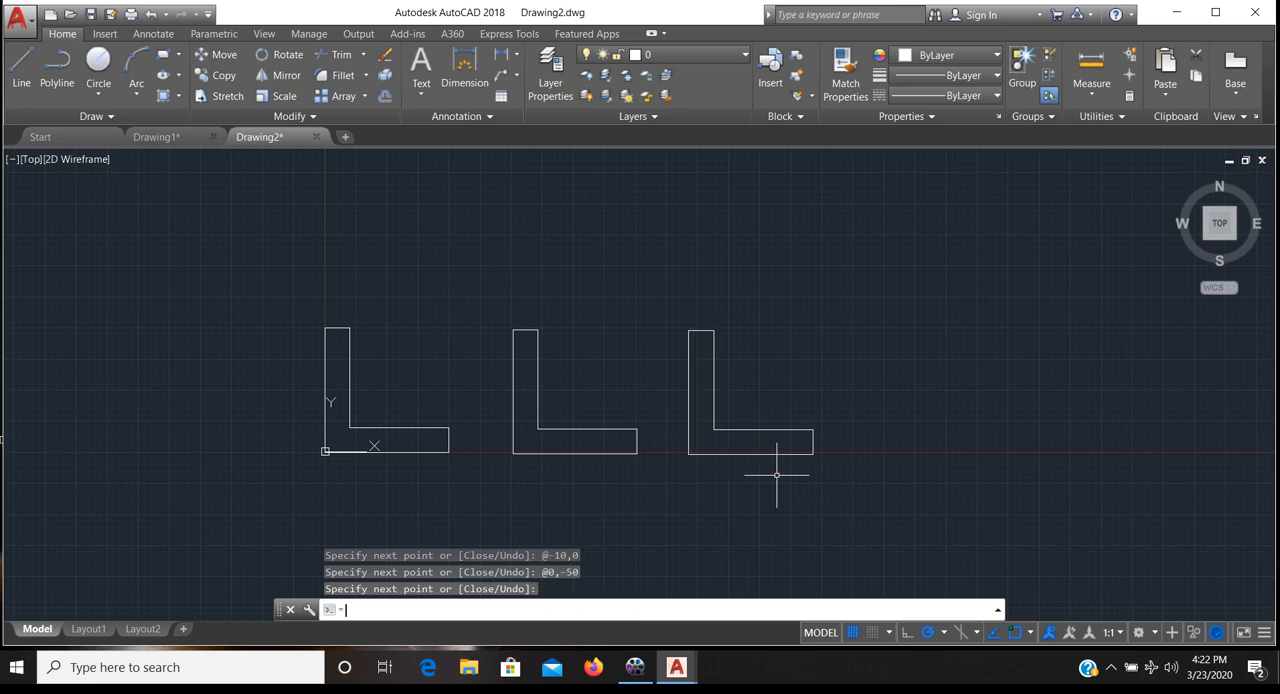
{"action": "key", "text": "Return"}
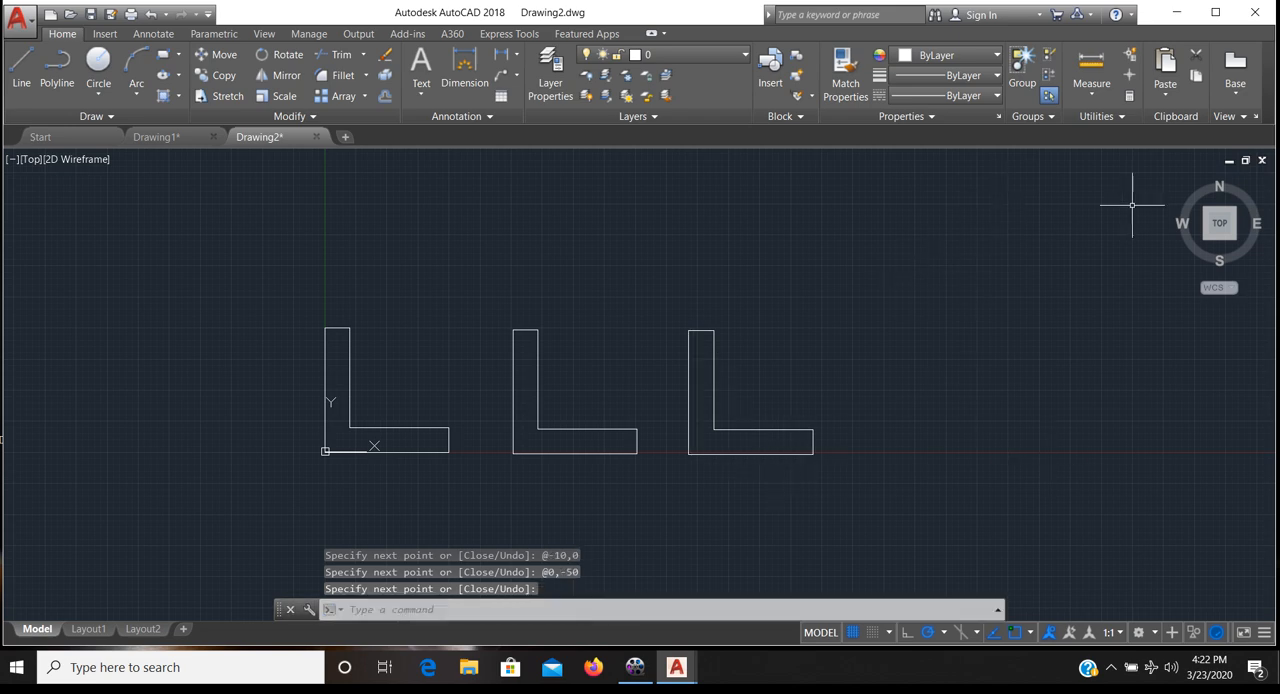